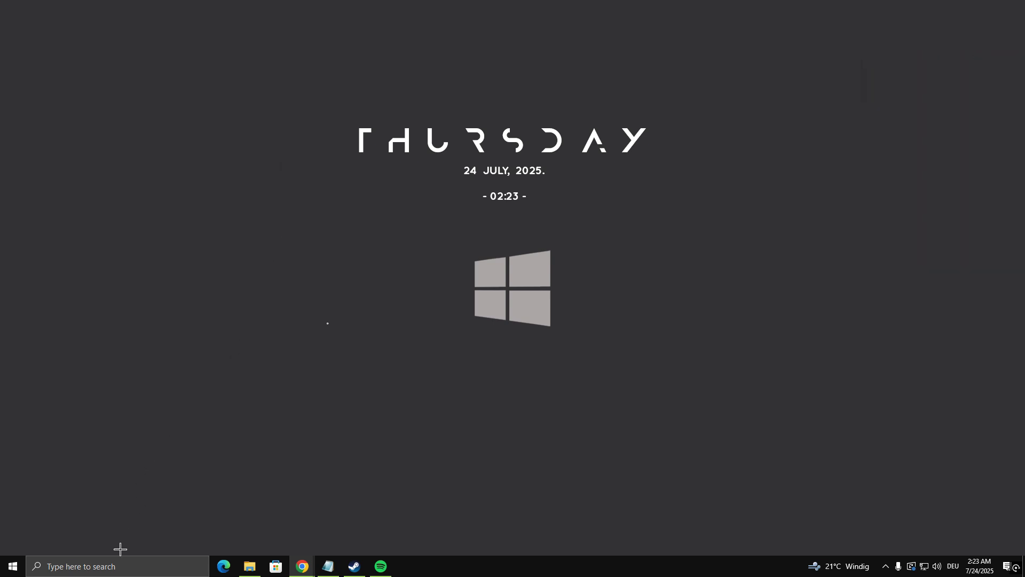
Step: Open Device Manager and expand the display adapters category
click(121, 565)
text(devi)
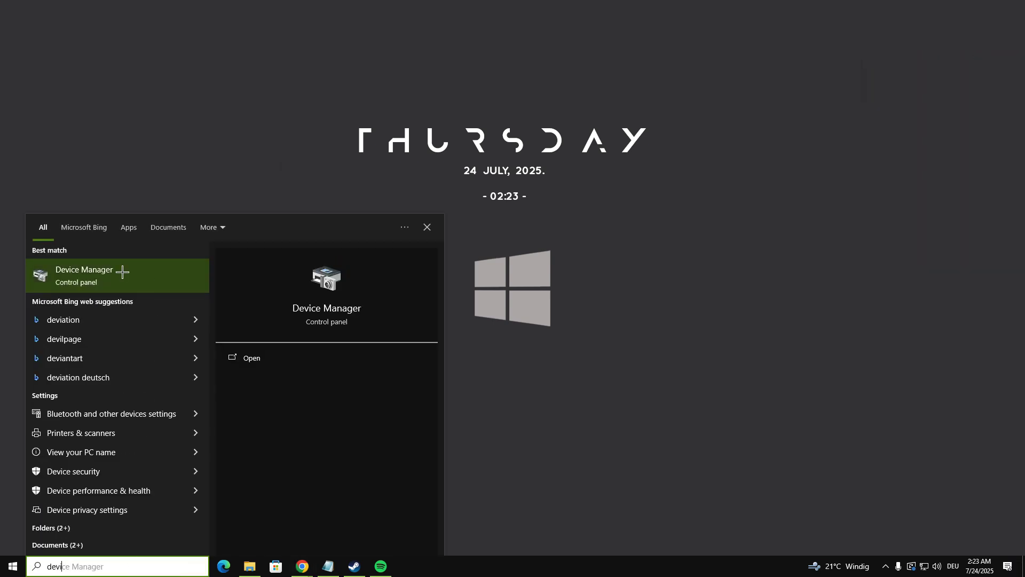
click(122, 272)
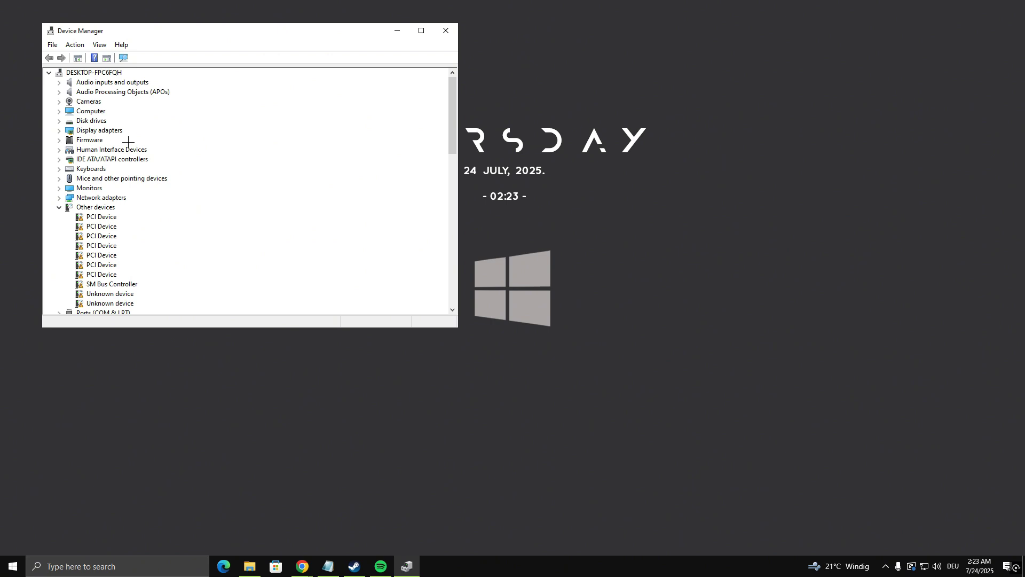
click(59, 130)
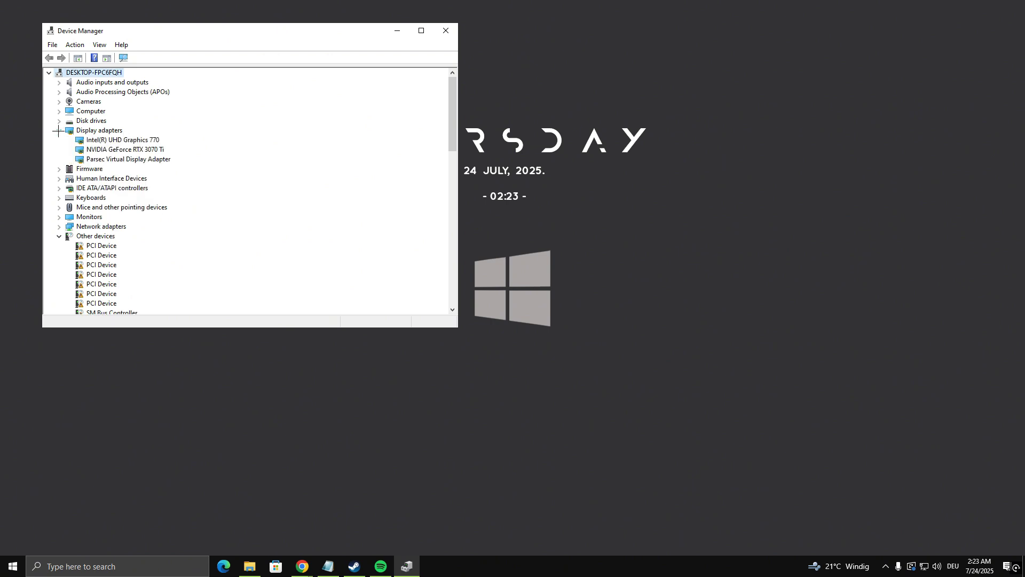
Step: Open the driver properties of the NVIDIA GeForce RTX 3070 Ti
click(110, 149)
right_click(112, 150)
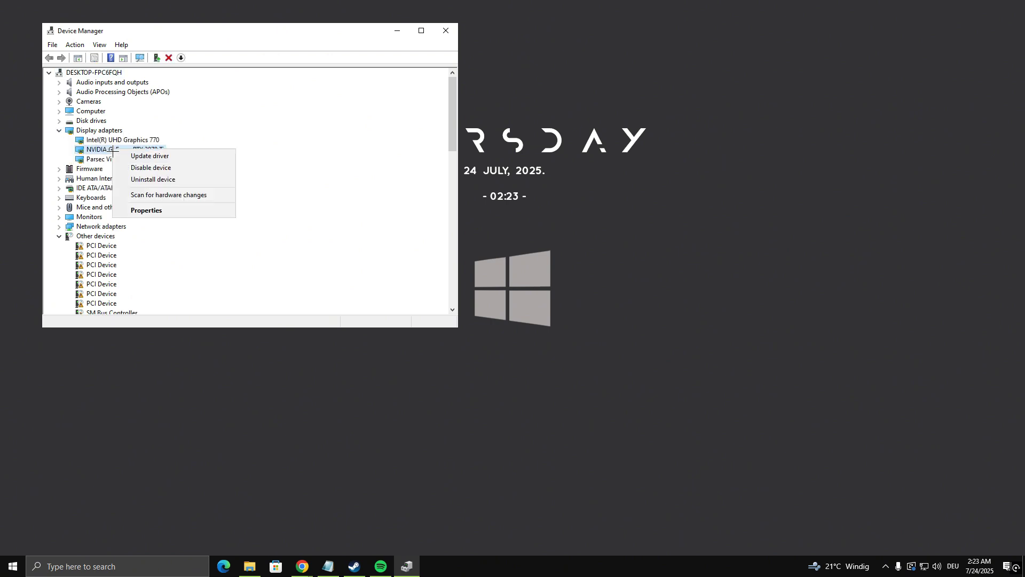
click(173, 211)
click(187, 80)
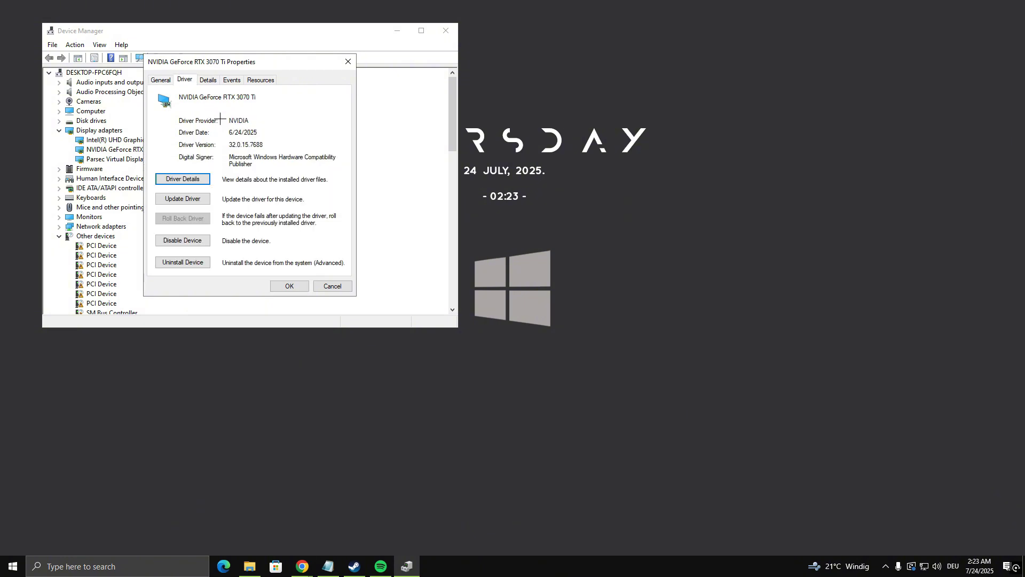
Step: Run an automatic driver search for the NVIDIA GeForce RTX 3070 Ti, then close its properties and Device Manager
click(182, 199)
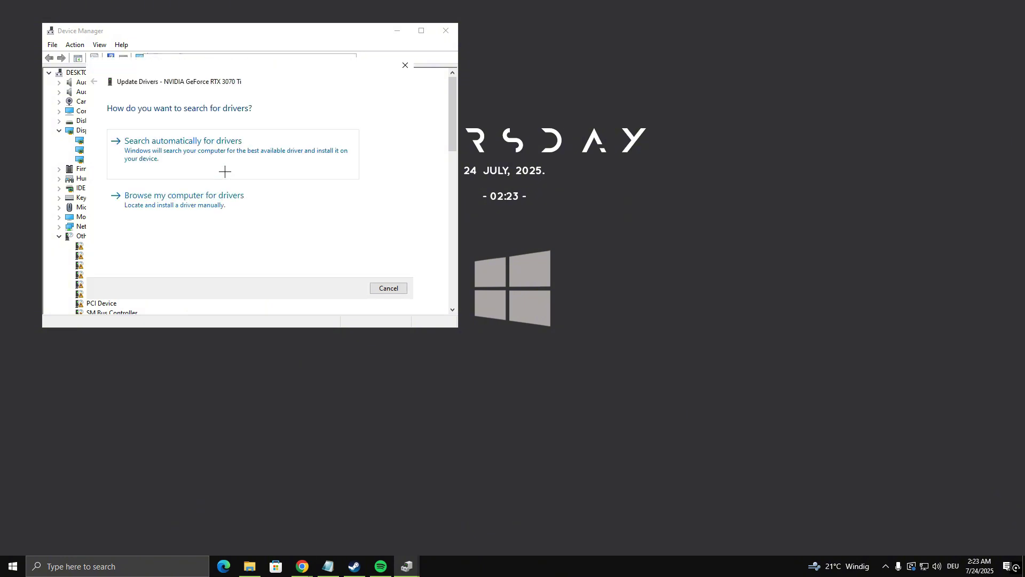
click(224, 144)
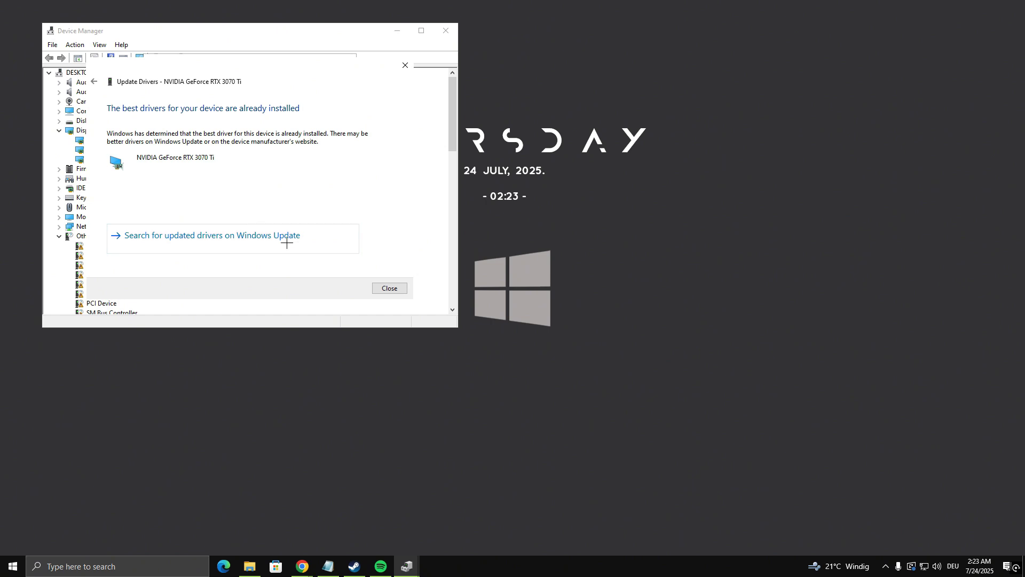
click(389, 288)
click(347, 63)
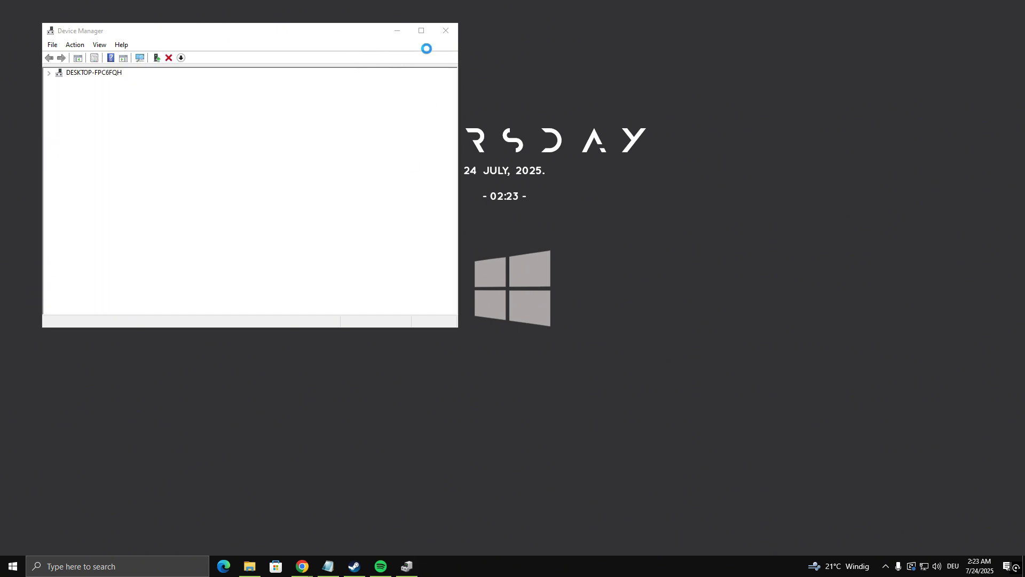
click(443, 33)
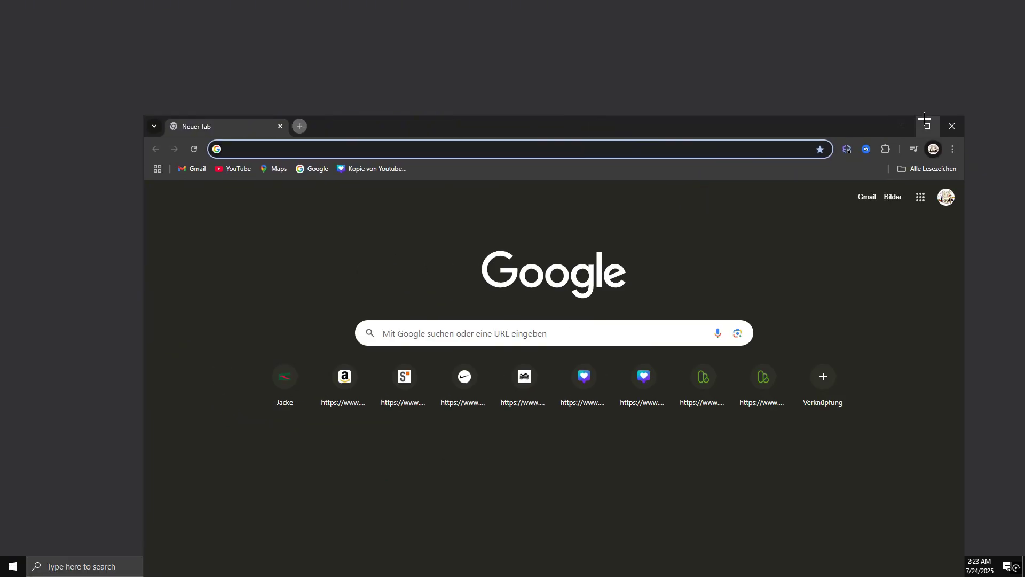
Step: In a maximized Chrome window, search for "nvidia driver download" and open the English official NVIDIA drivers page
click(922, 121)
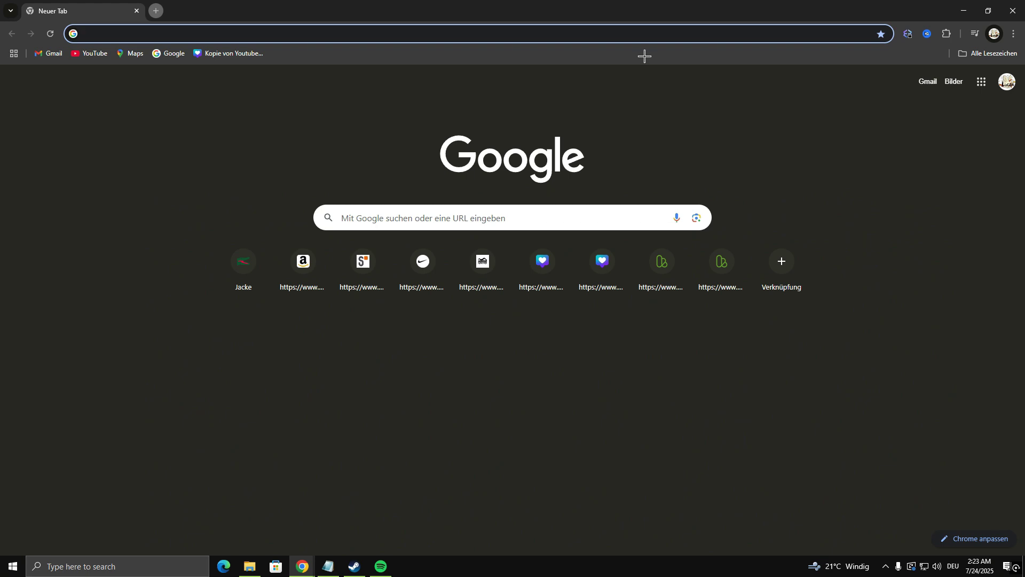
text(nvidia driver download)
key(Return)
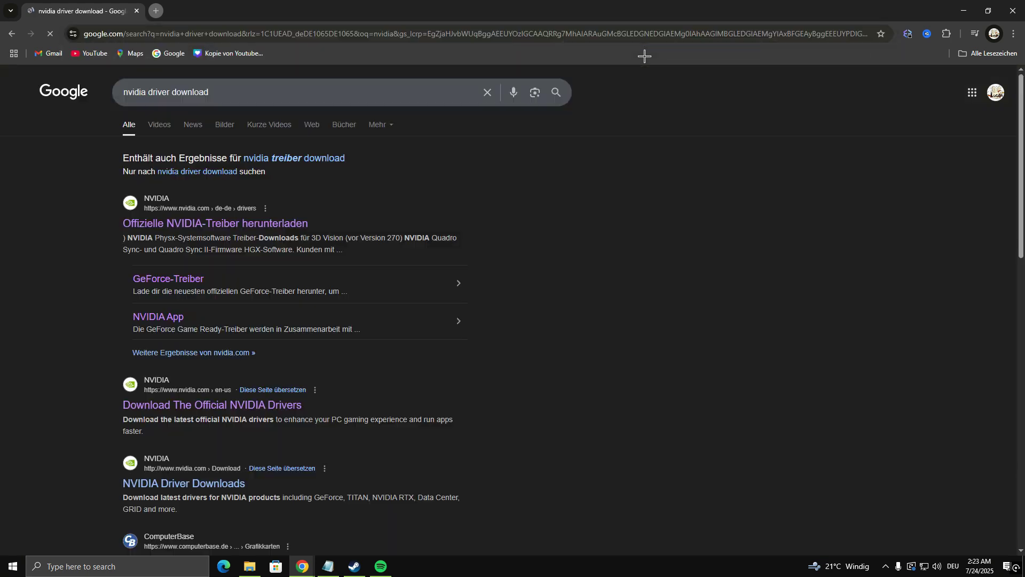
click(168, 407)
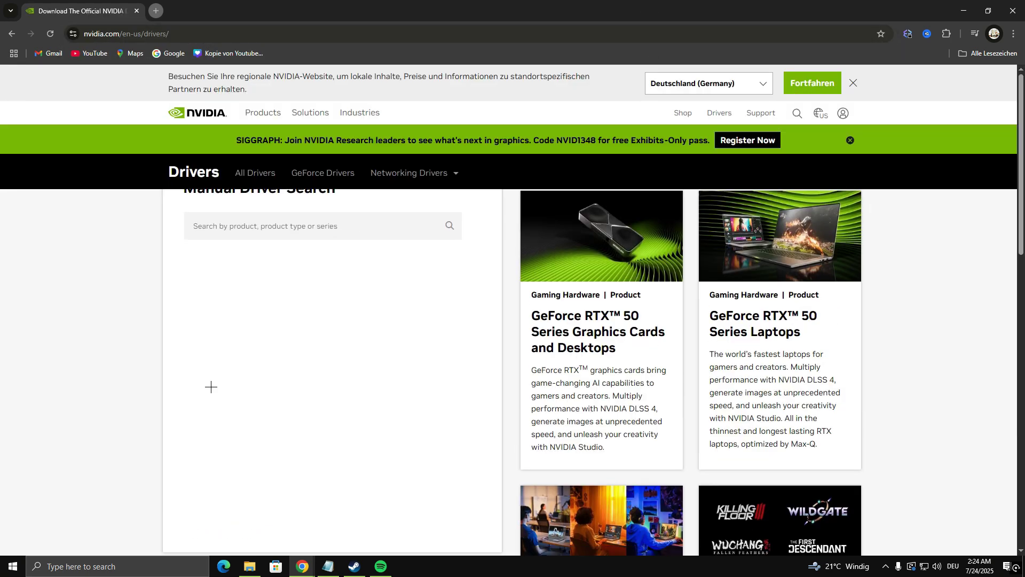
Step: In the manual driver search, choose the GeForce product category and open the list of product series
scroll(310, 309, down, 2)
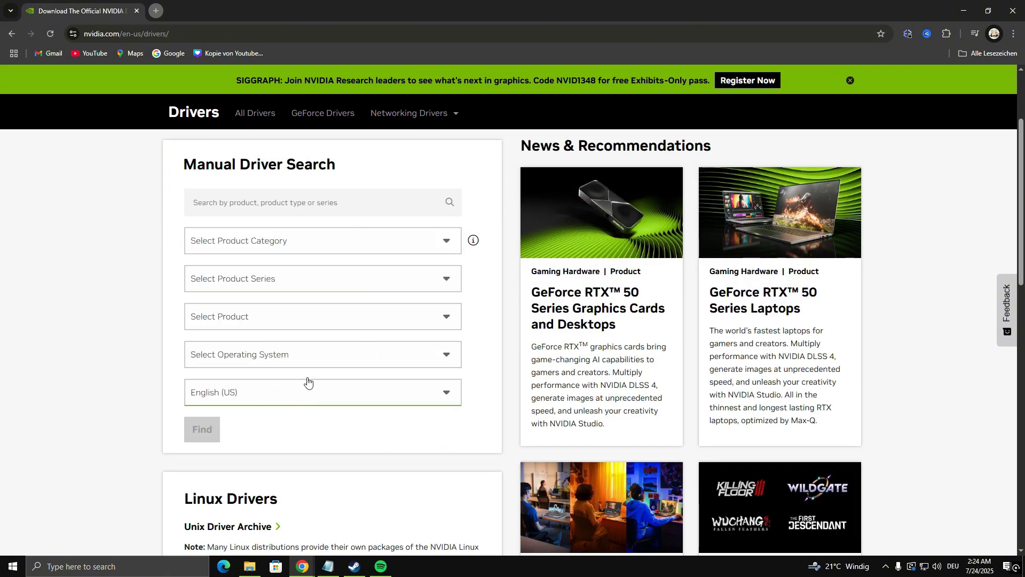
click(275, 245)
click(247, 271)
click(247, 278)
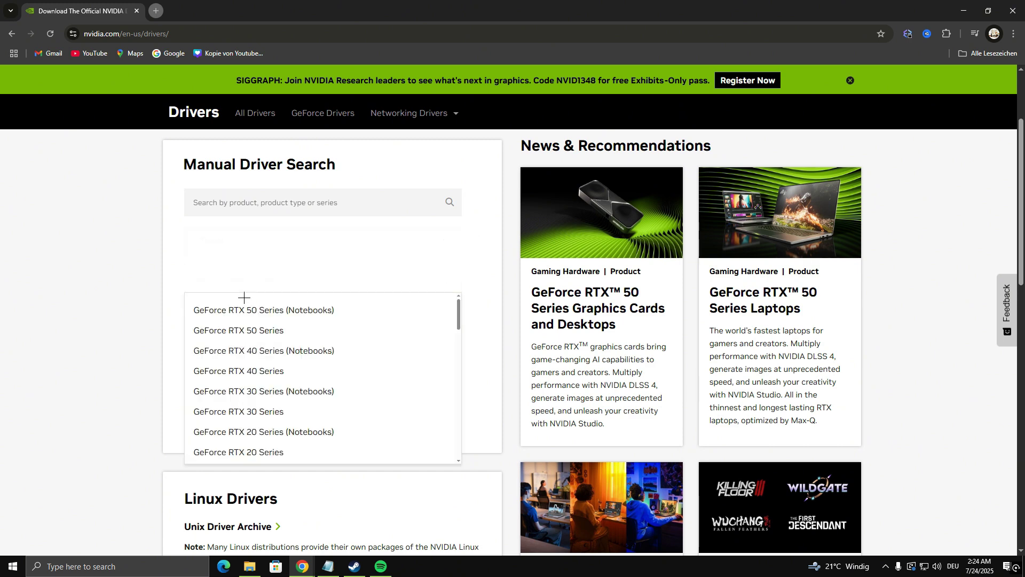
Step: Switch to the NVIDIA app, check its Drivers page for a Game Ready Driver update and close the app
key(super+d)
click(126, 566)
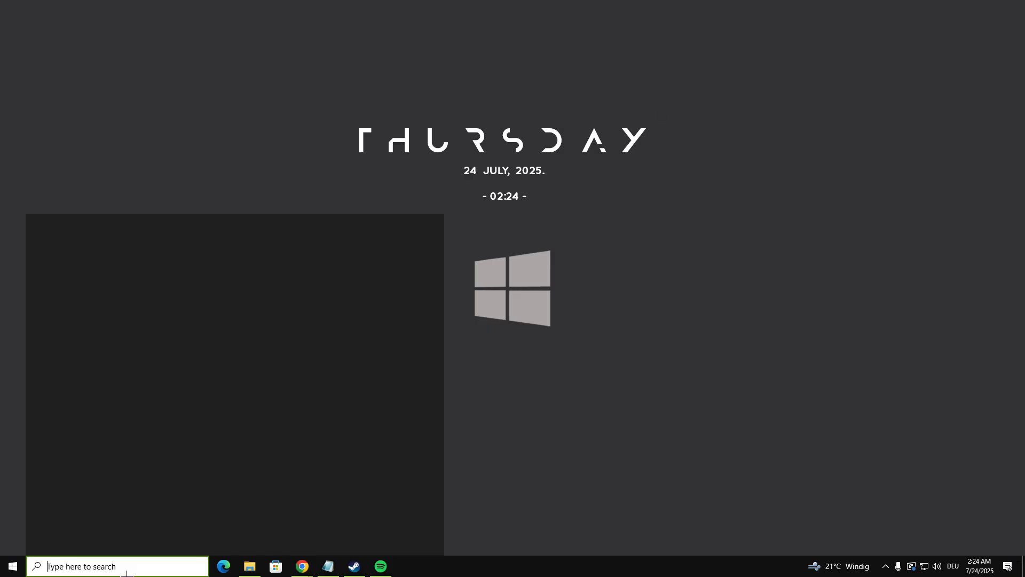
text(nvidia)
click(117, 279)
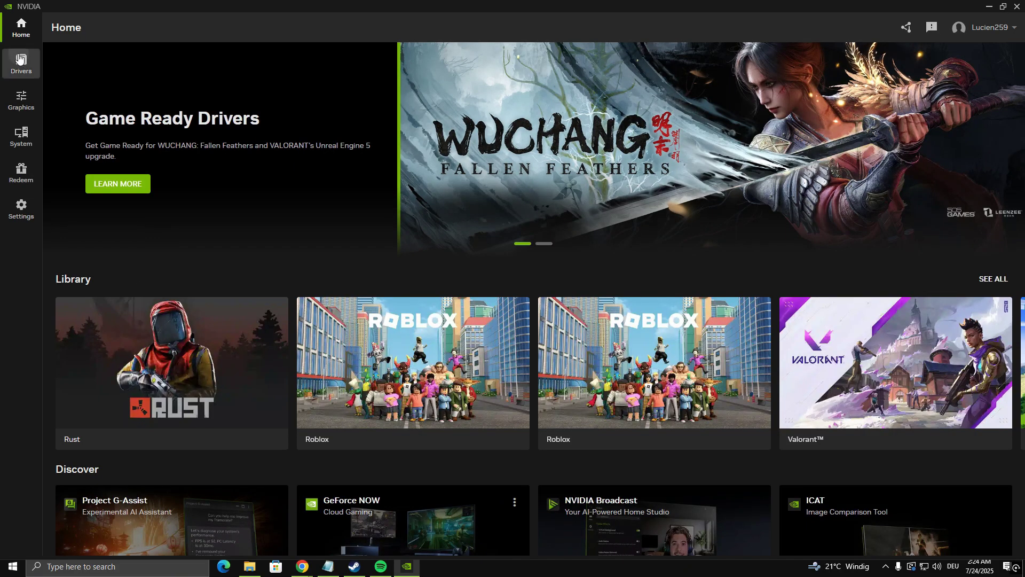
click(22, 64)
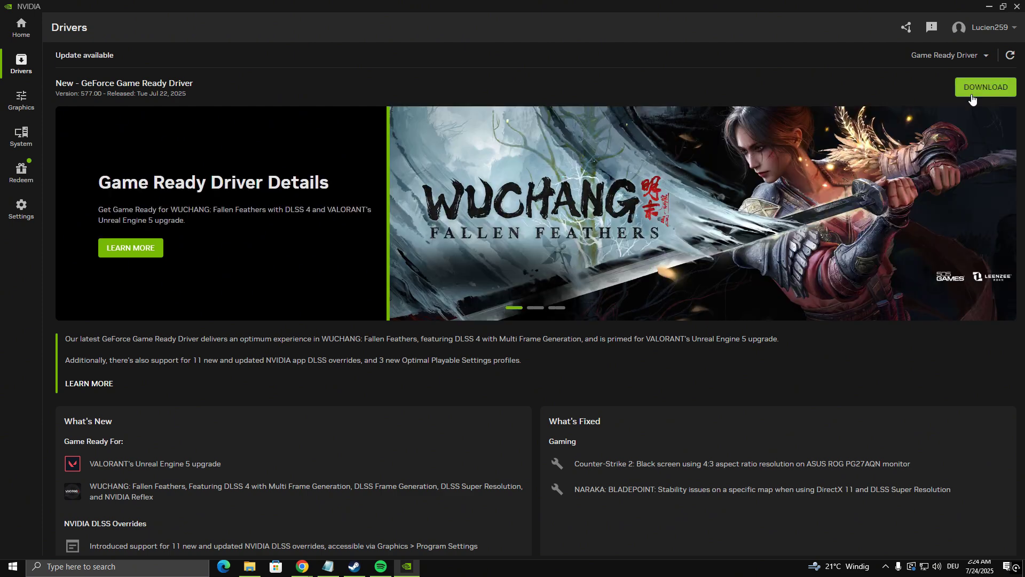
click(1018, 6)
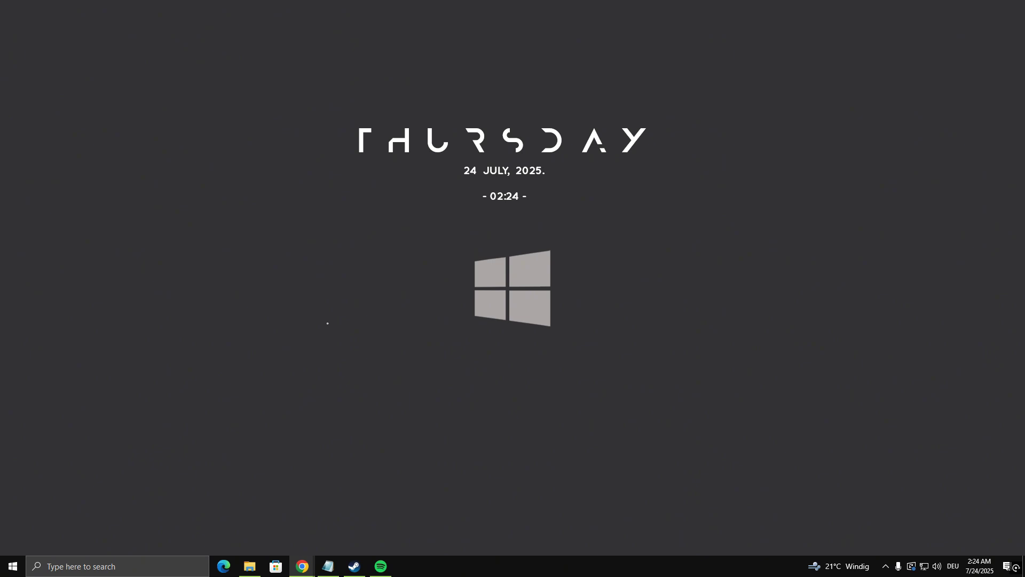
click(13, 566)
click(13, 543)
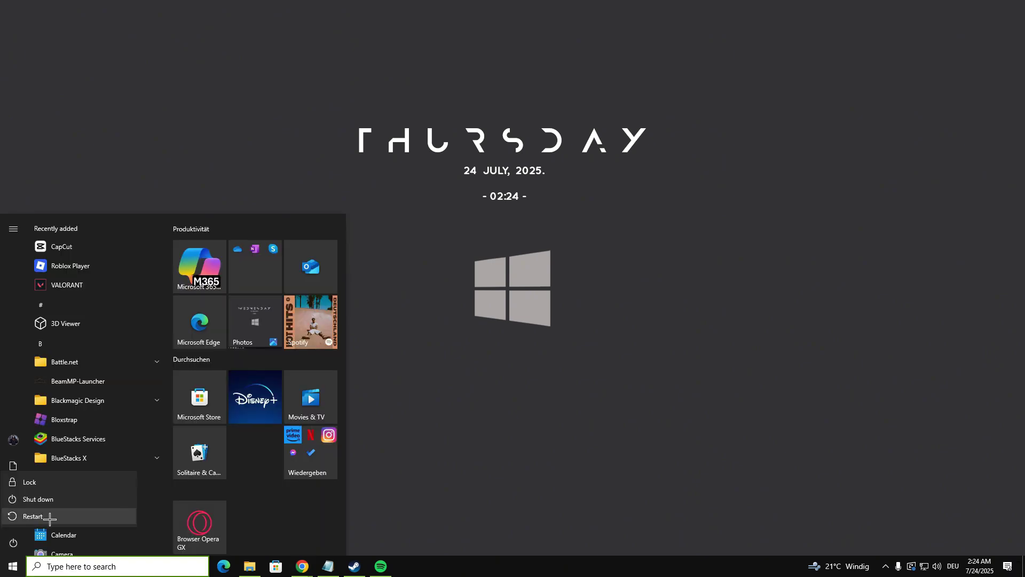
key(Escape)
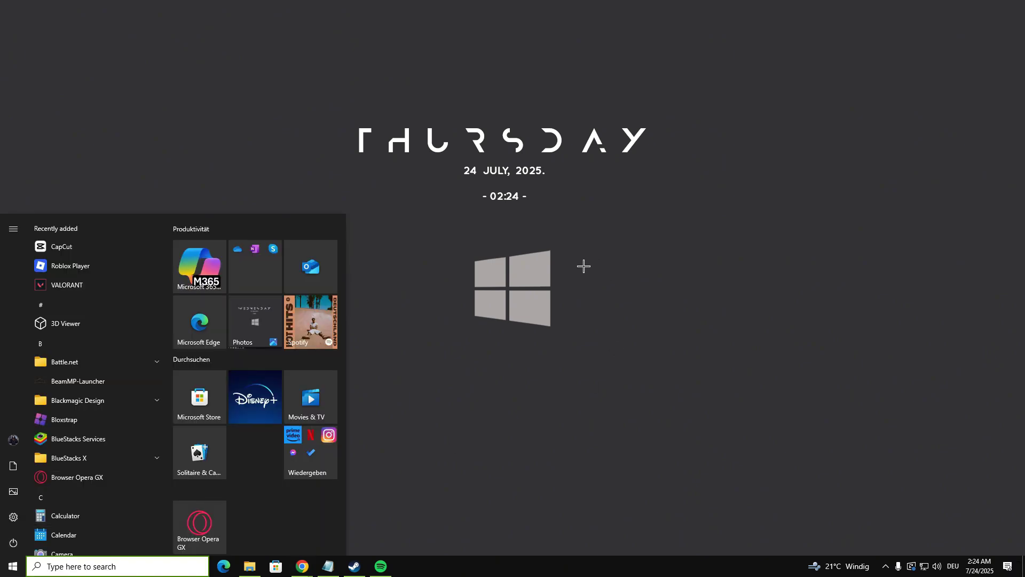
Step: Open the Windows Graphics settings page
click(143, 567)
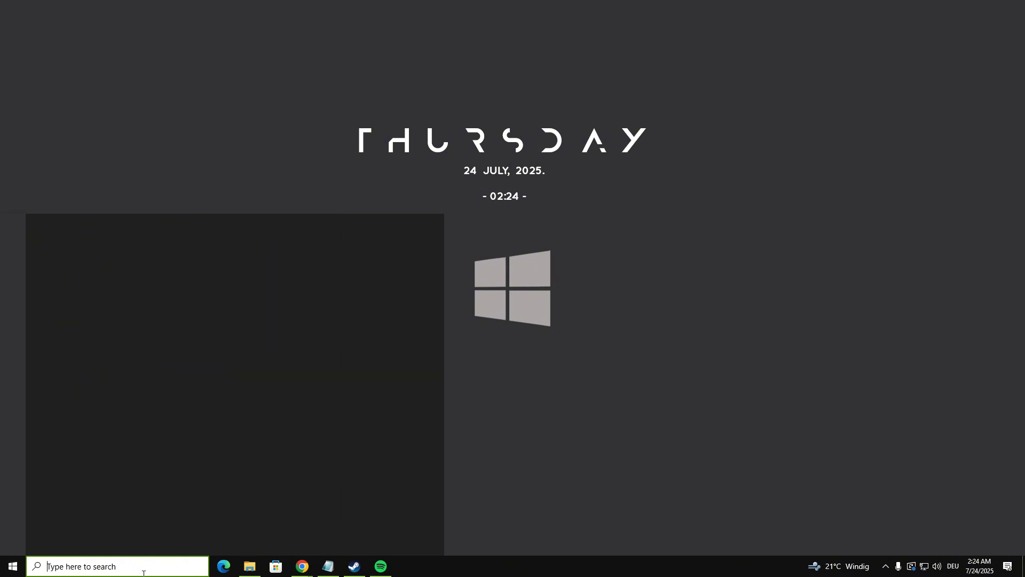
text(grap)
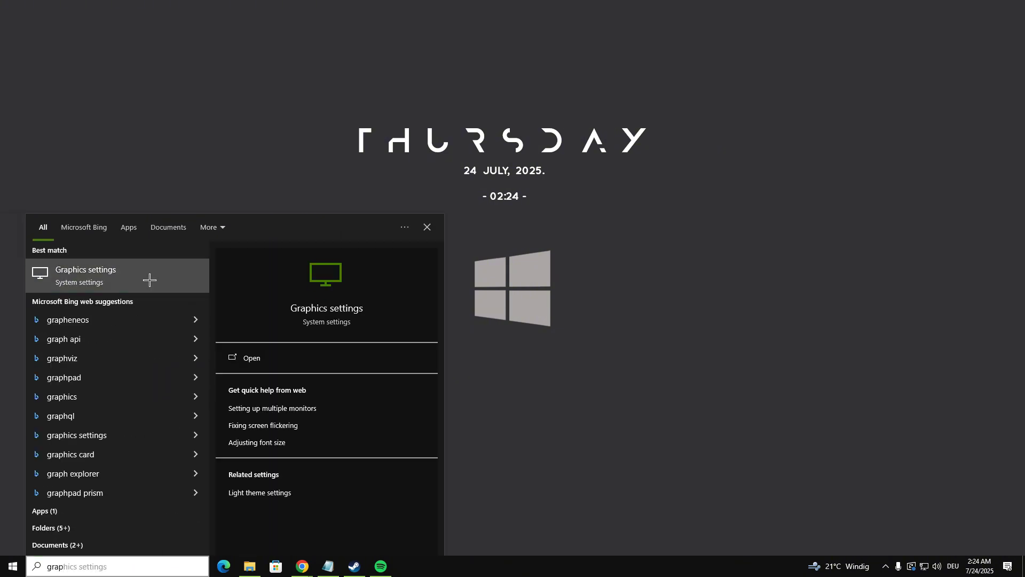
click(150, 279)
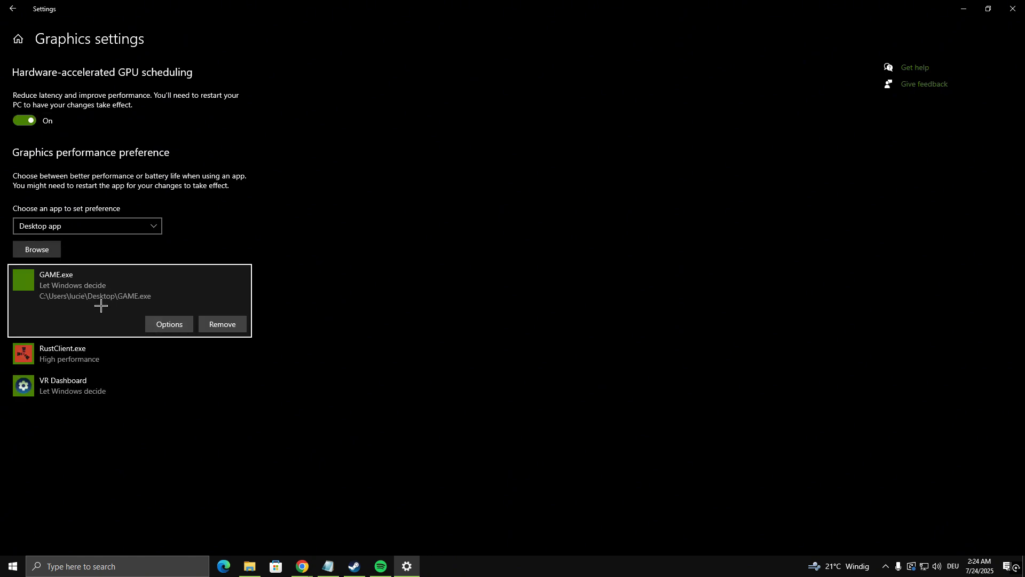
Step: Set the graphics preference of GAME.exe to High performance, save it and close Settings
click(167, 319)
click(428, 301)
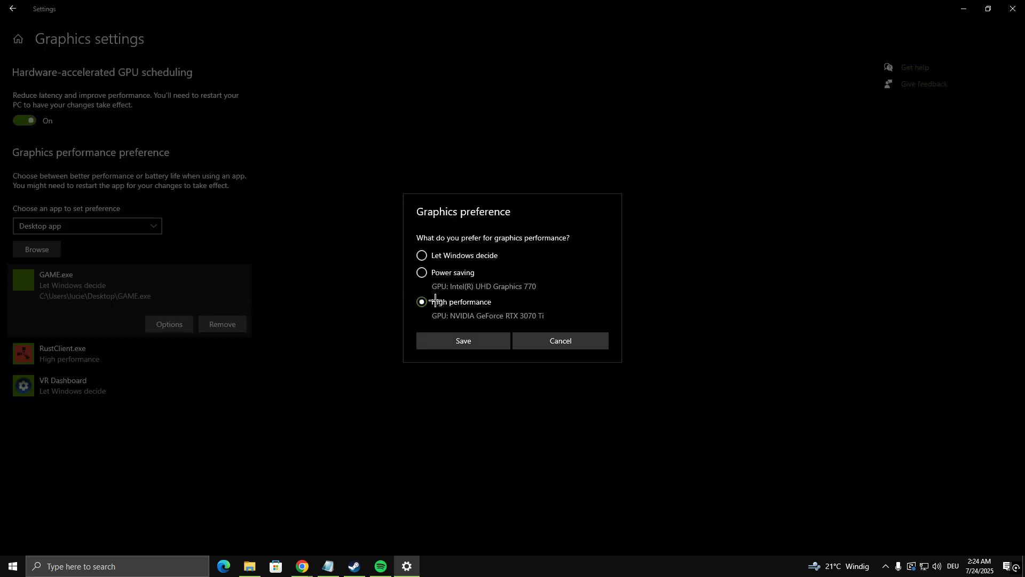
click(468, 339)
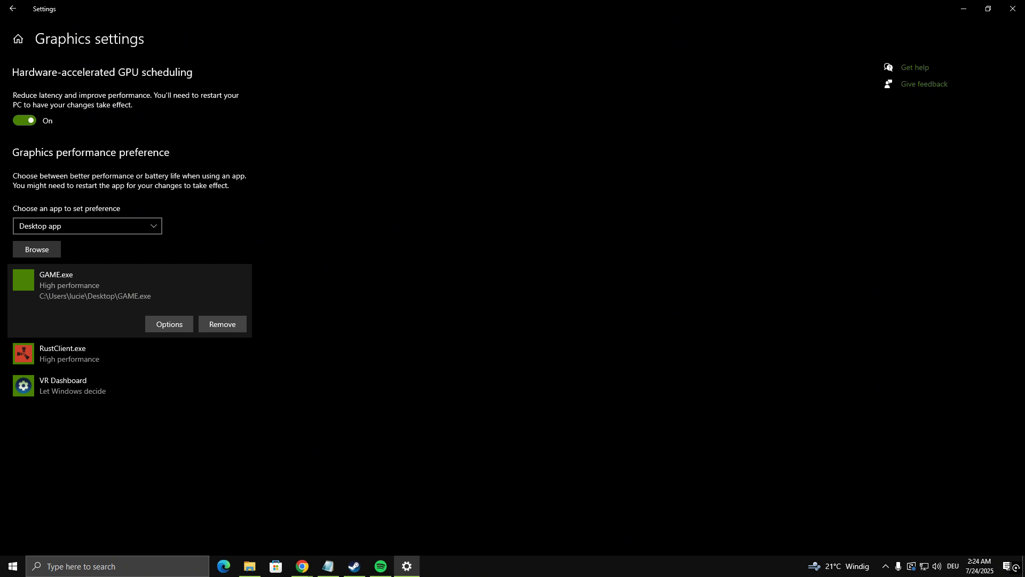
key(alt+Tab)
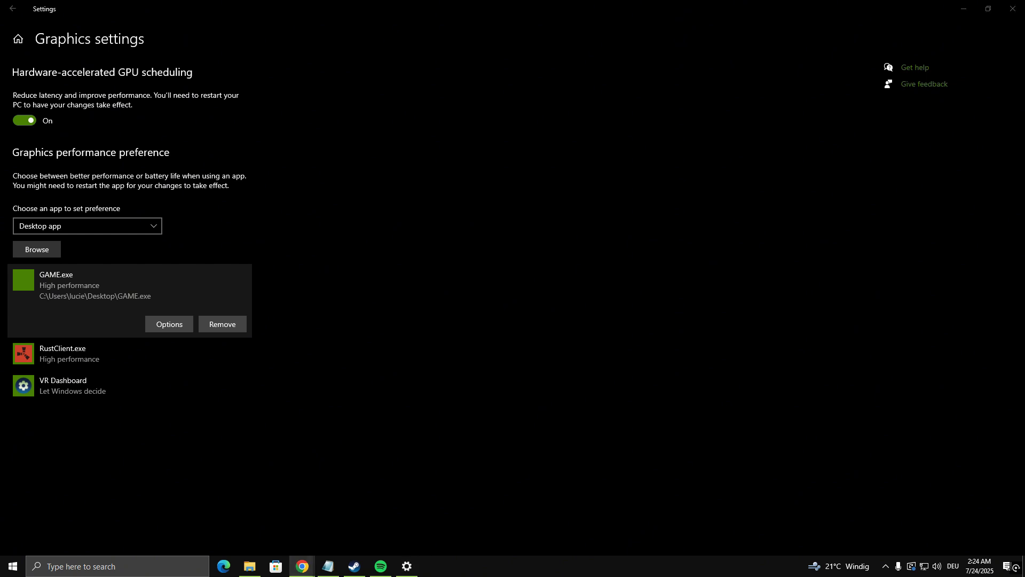
click(1011, 8)
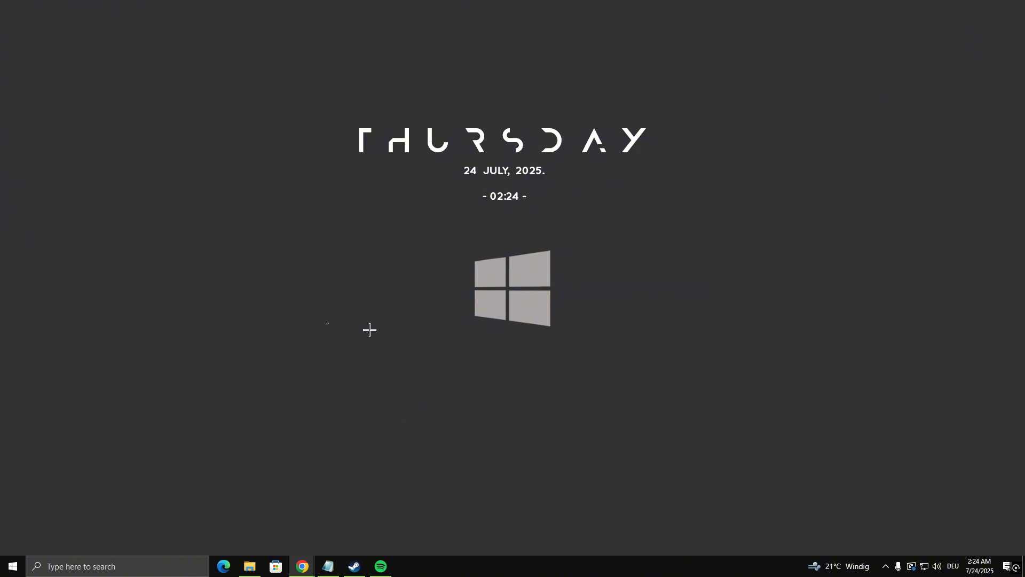
Step: Switch to Steam, open the game's properties from the library and browse to its installed files folder
key(alt+Tab)
click(47, 101)
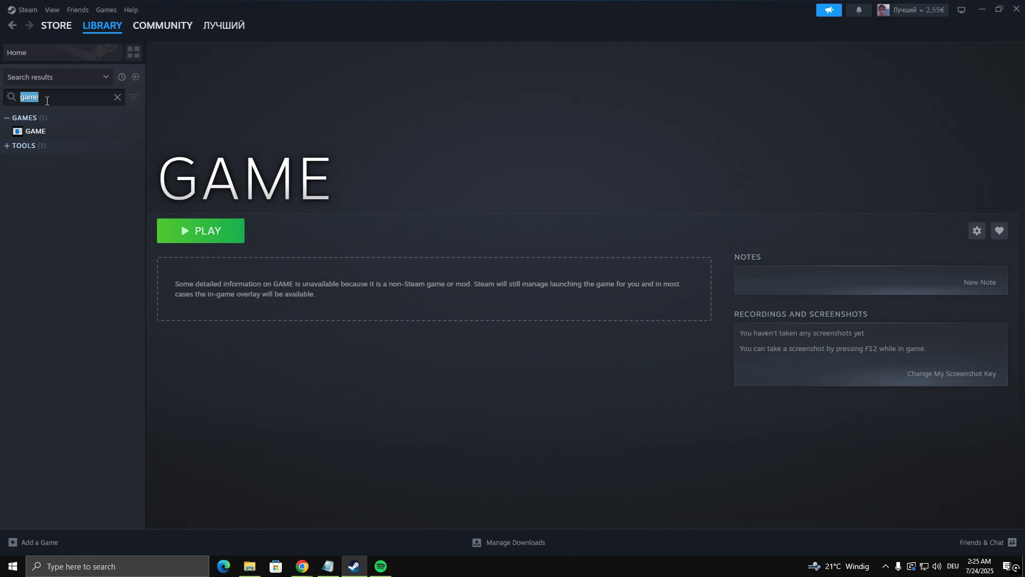
right_click(66, 133)
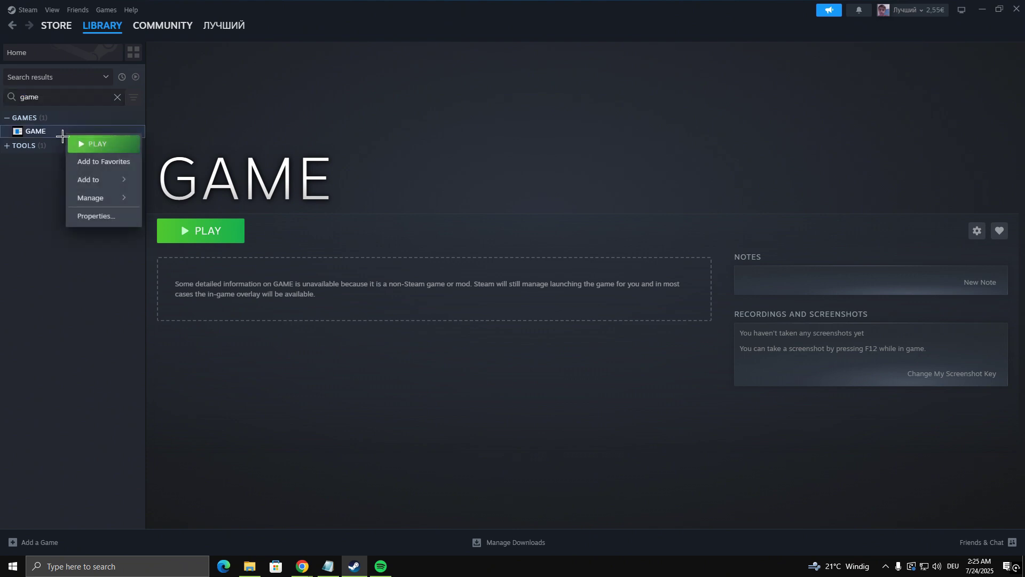
click(94, 216)
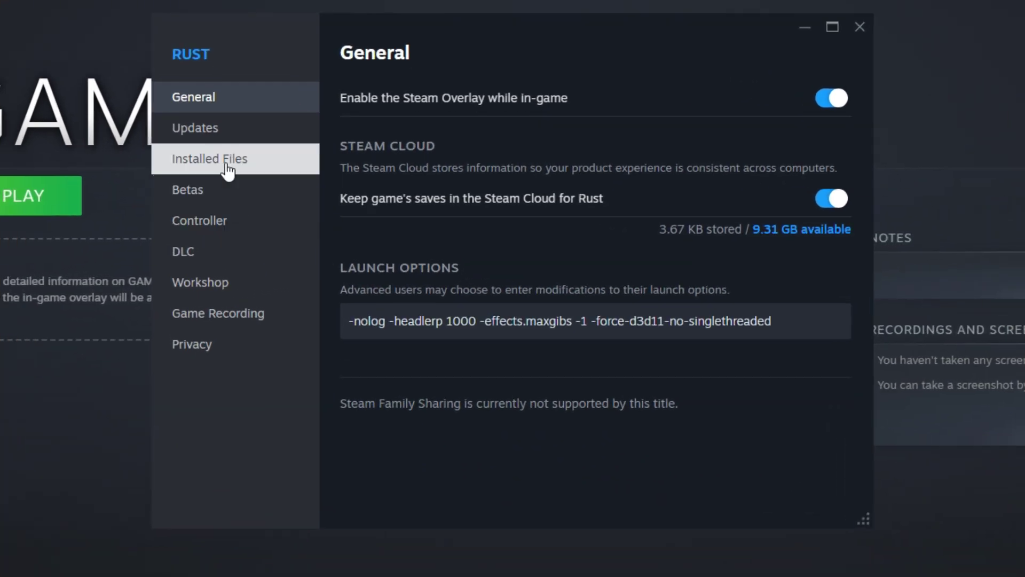
click(229, 171)
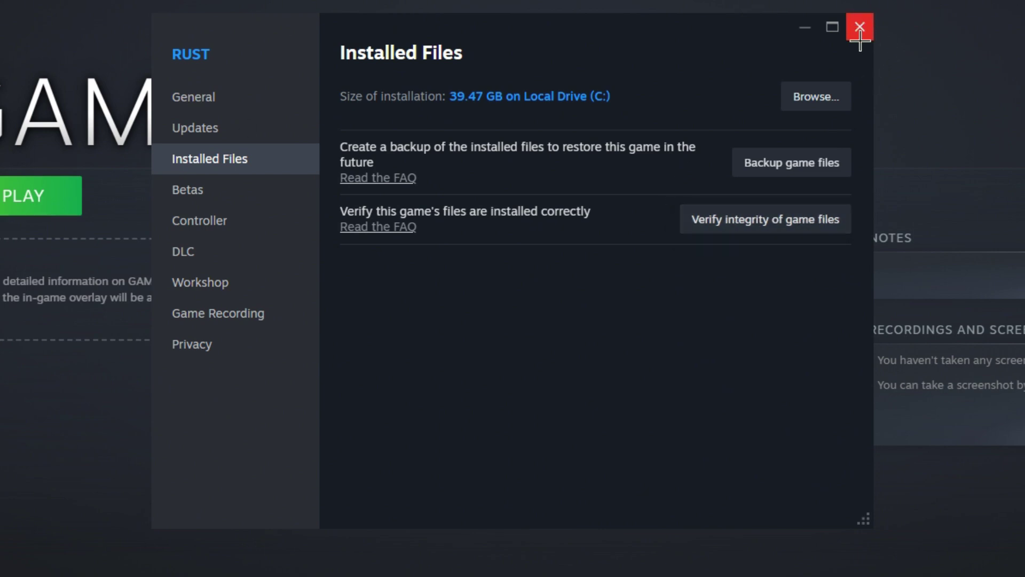
click(813, 97)
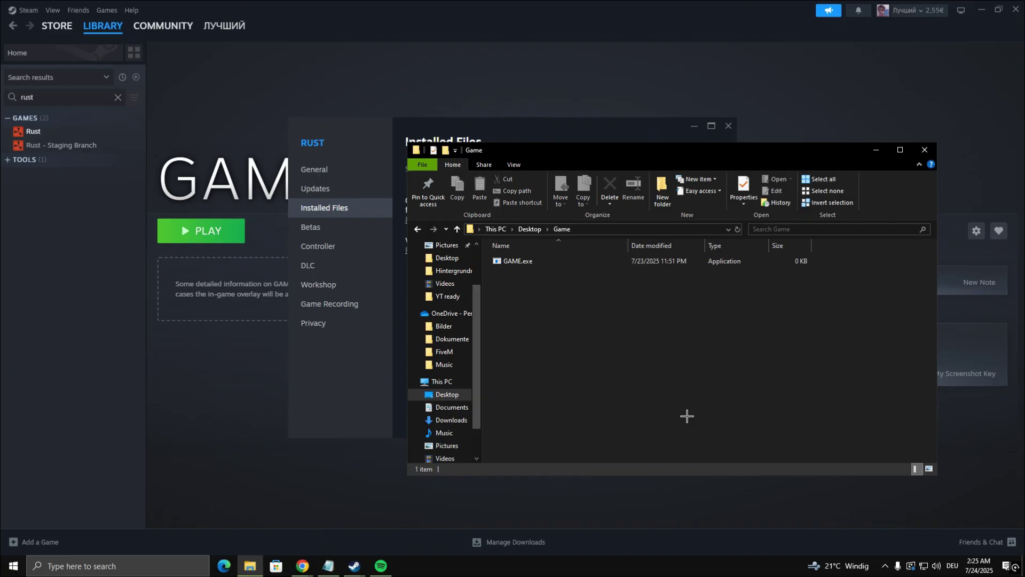
Step: Open the compatibility properties of GAME.exe in the Game folder
click(518, 262)
right_click(530, 265)
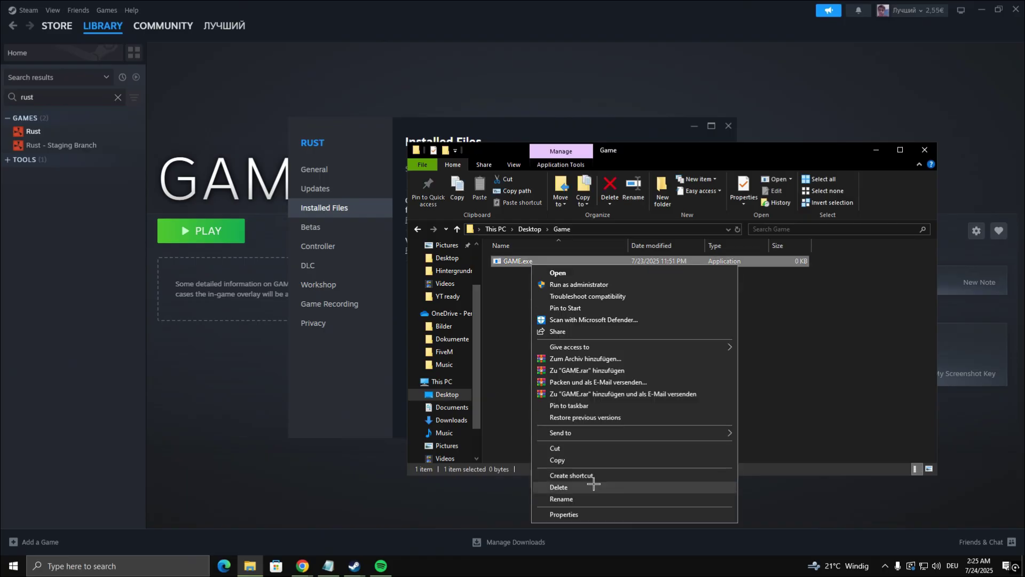
click(585, 513)
click(588, 292)
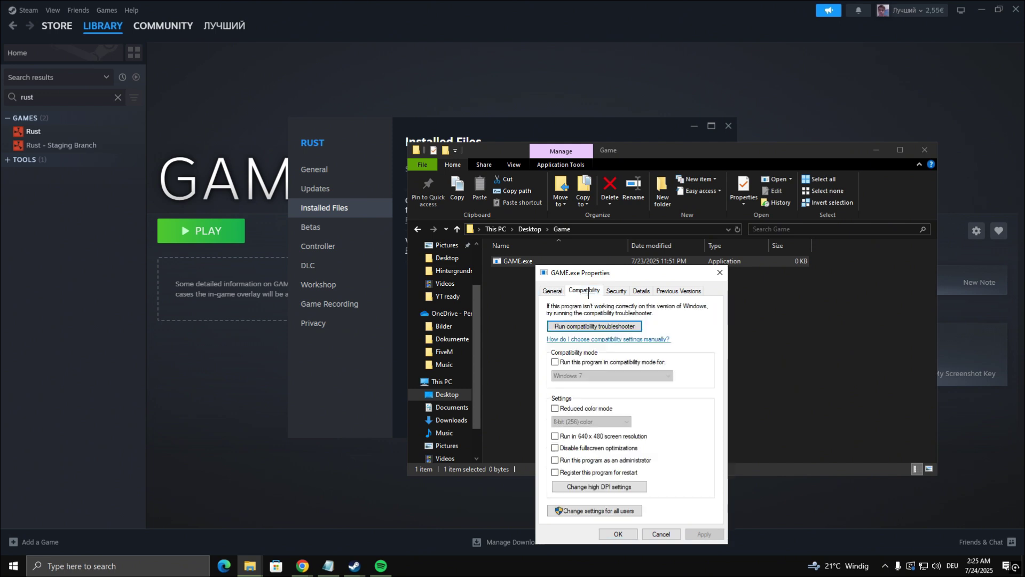
key(alt+Tab)
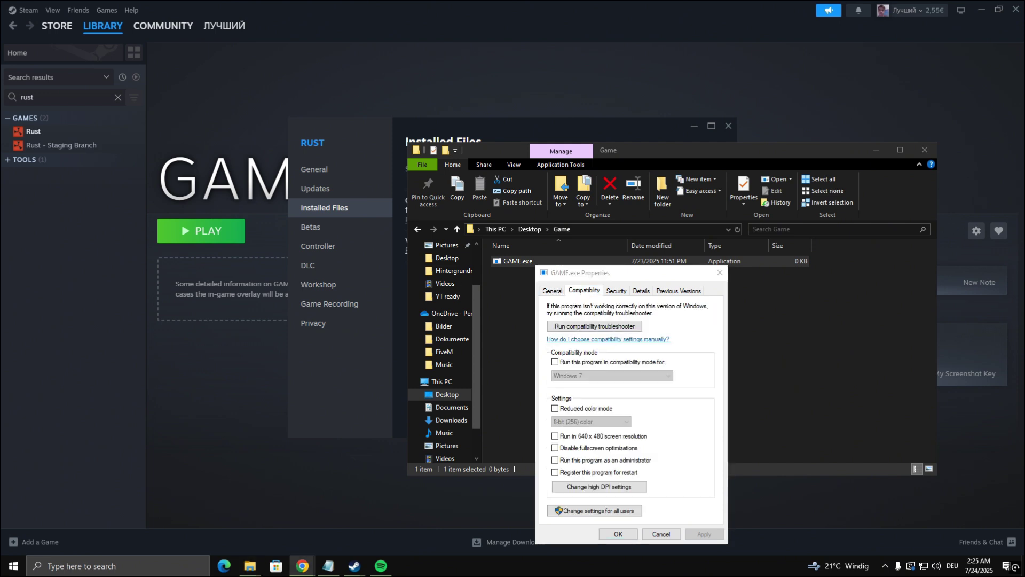
Step: Set GAME.exe to run in compatibility mode for Windows 8, disable fullscreen optimizations, and save the properties
click(556, 362)
click(590, 377)
click(594, 442)
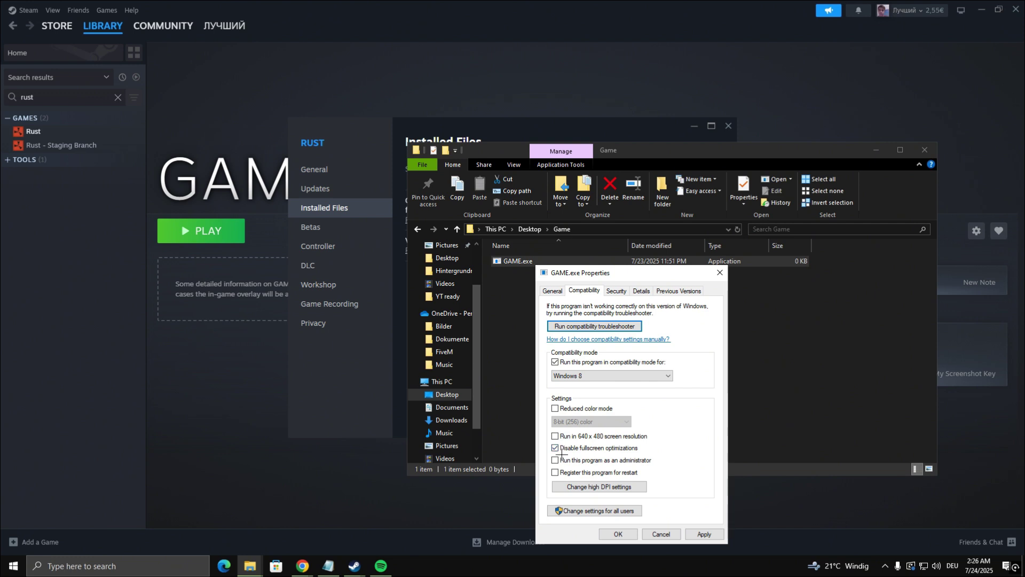
click(557, 460)
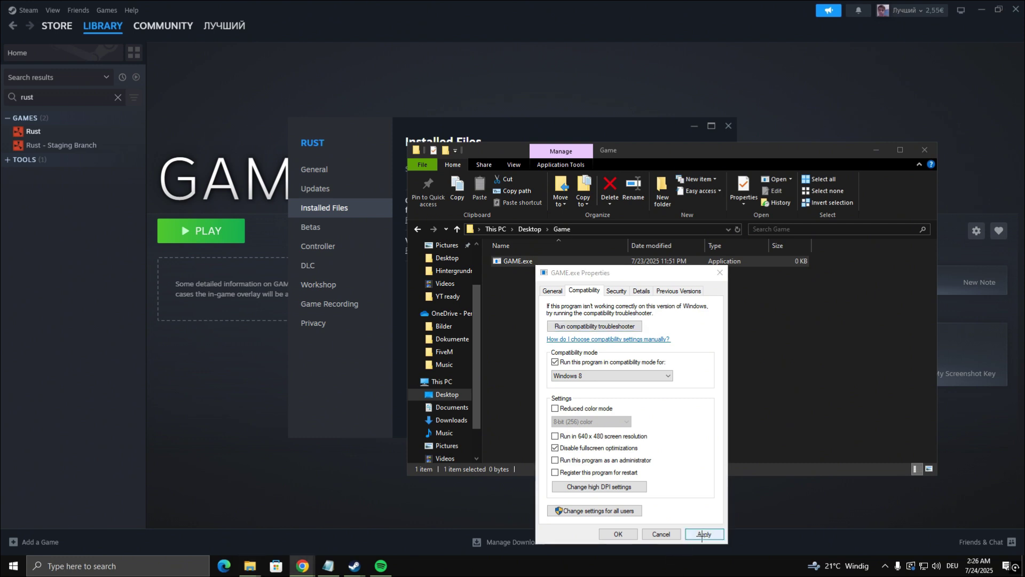
click(618, 534)
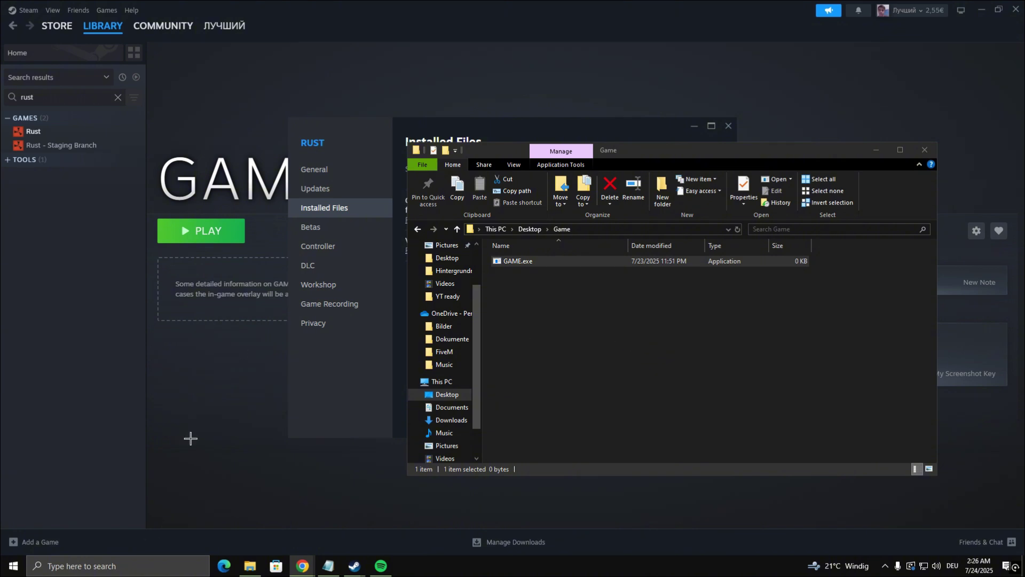
Step: Search Windows for "chec", open the best match, and close its window
click(117, 565)
text(chec)
click(129, 279)
click(988, 10)
Step: Close the Game folder and the game's properties window, and restart the computer
click(925, 150)
click(728, 125)
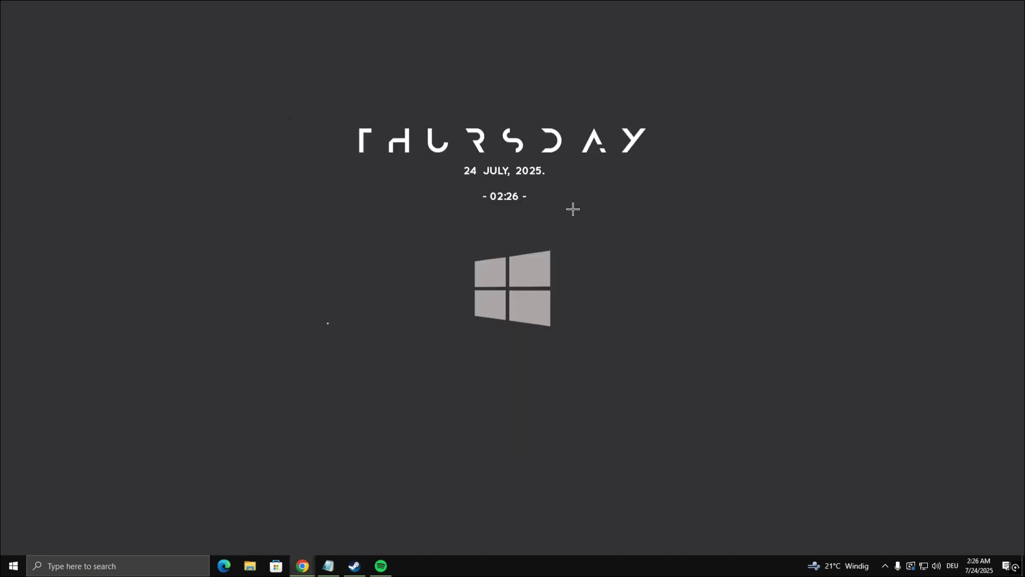
click(13, 566)
click(11, 540)
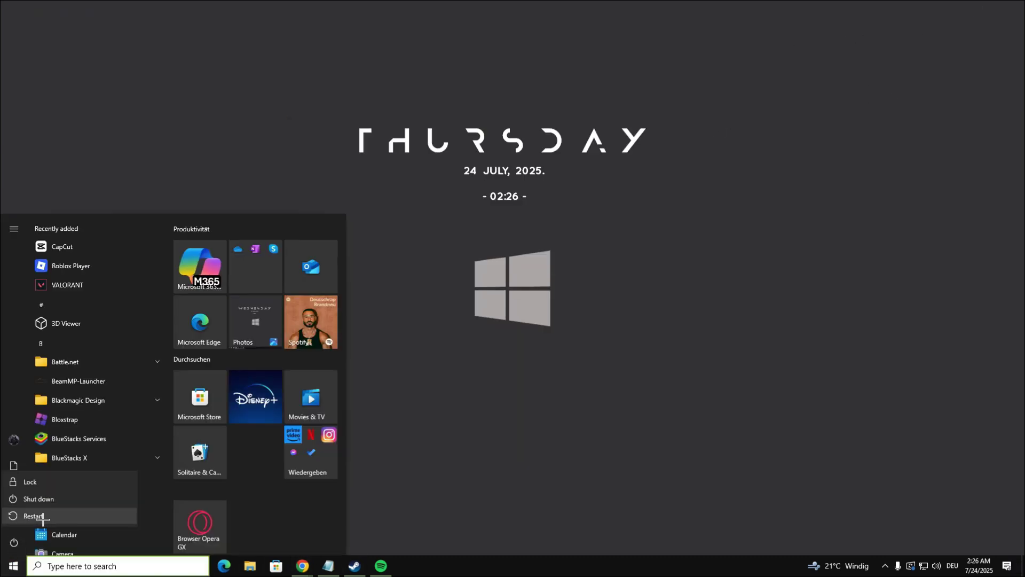
click(49, 516)
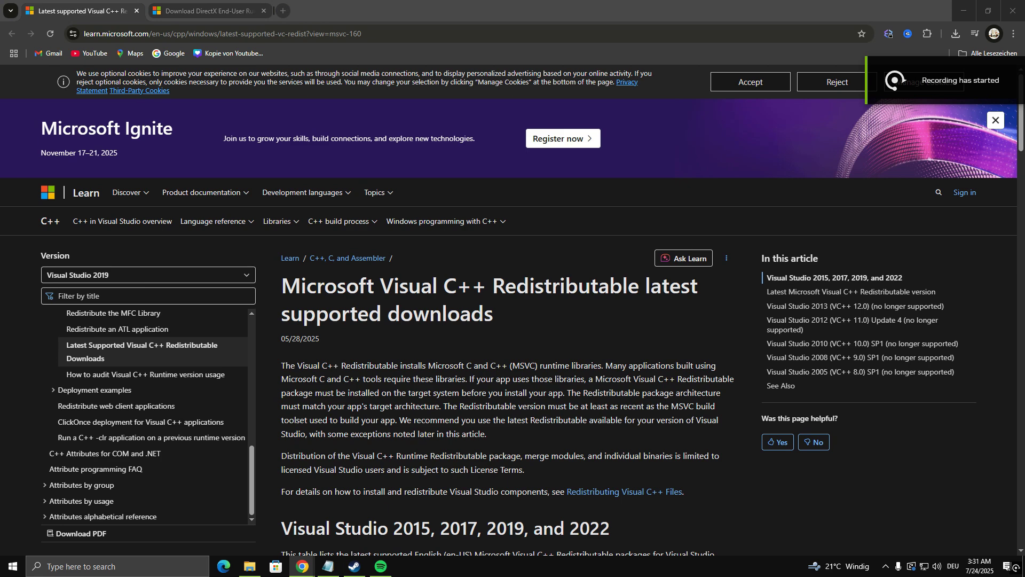
Step: Download the English DirectX End-User Runtime Web Installer from the open Microsoft page and launch it
click(209, 11)
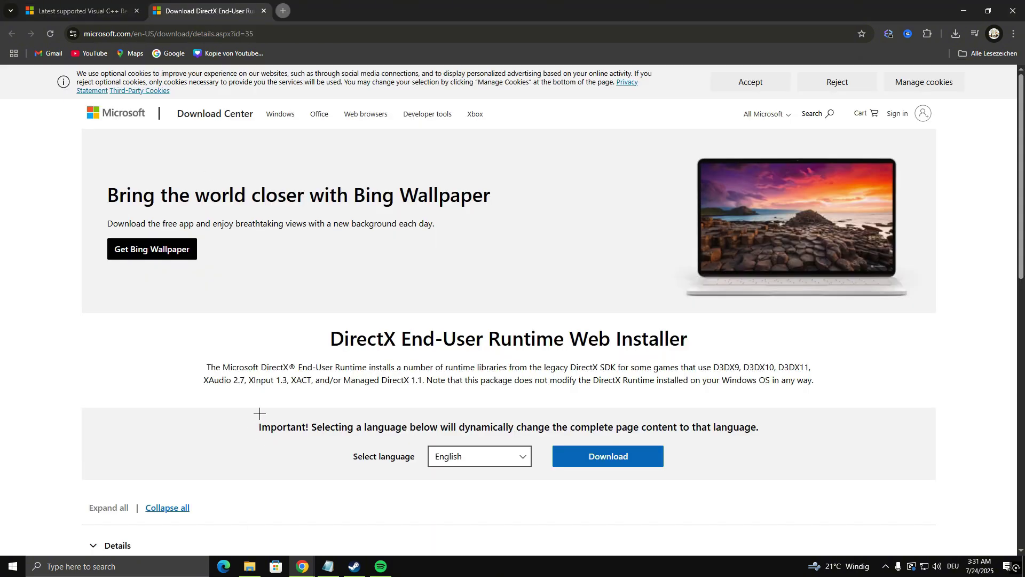
scroll(252, 407, down, 1)
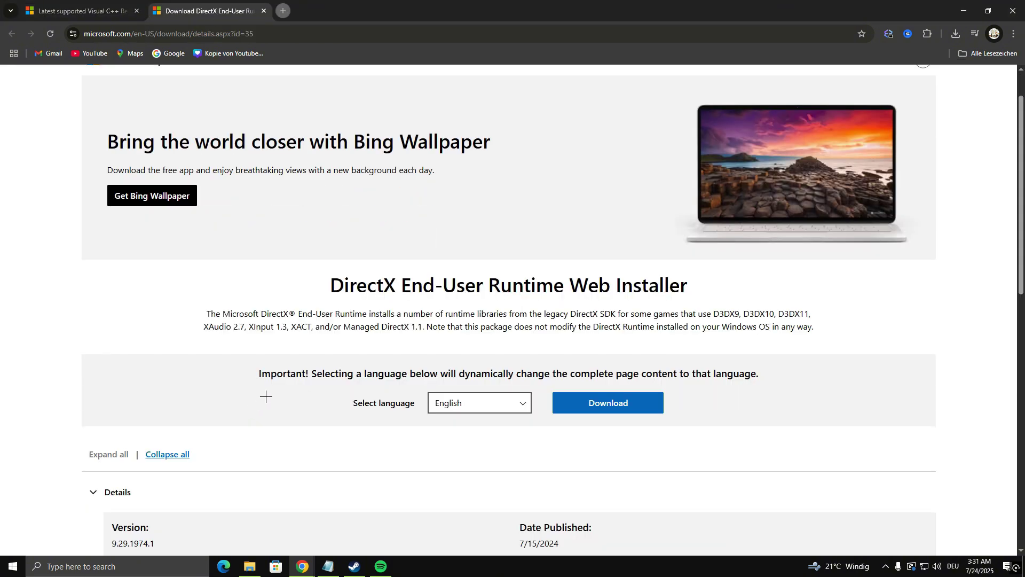
click(636, 405)
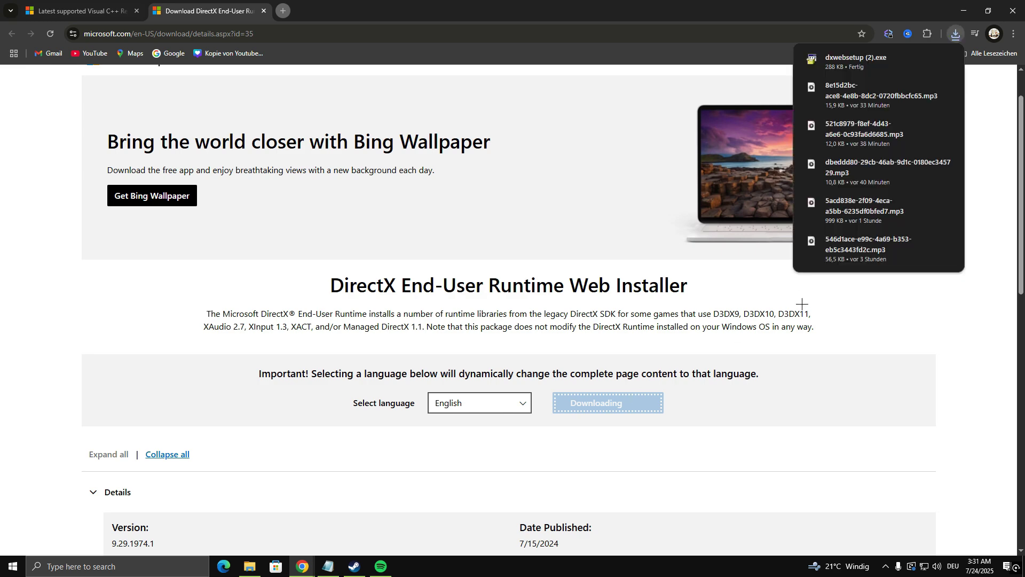
click(874, 64)
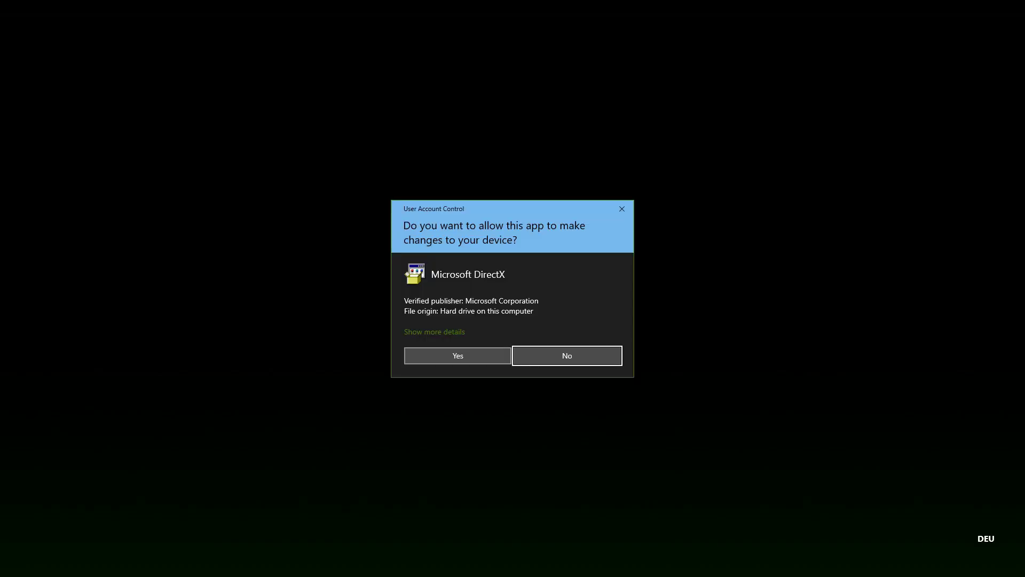
Step: Allow the DirectX installer to make changes, accept its license agreement, decline the Bing Bar, and start the installation
click(487, 354)
click(228, 280)
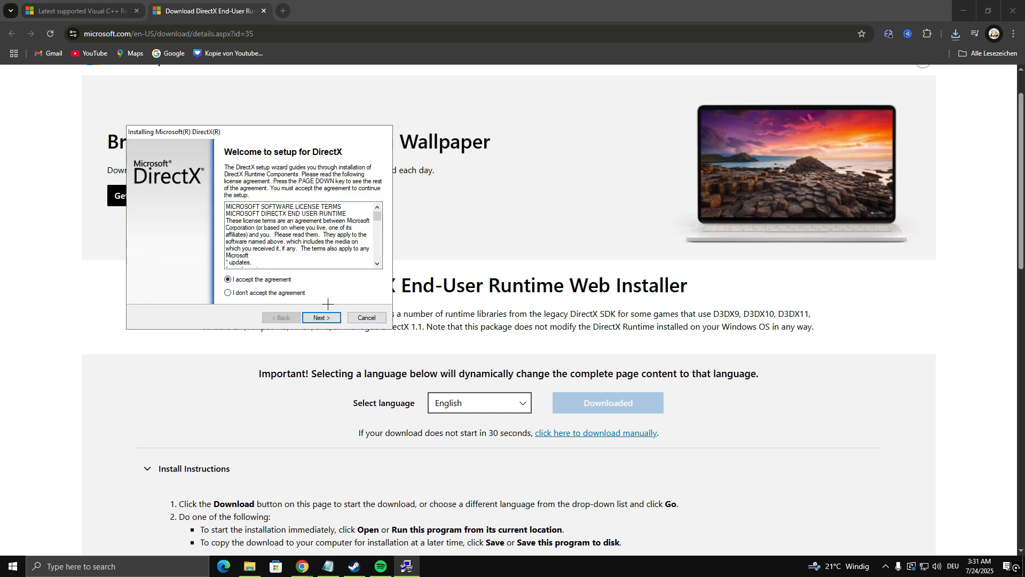
click(324, 319)
click(222, 239)
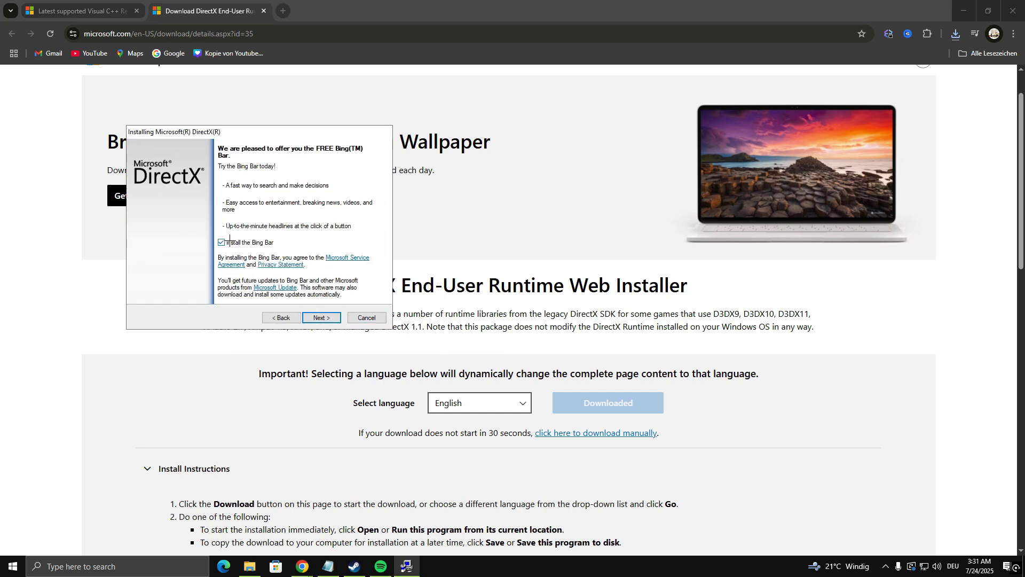
click(325, 317)
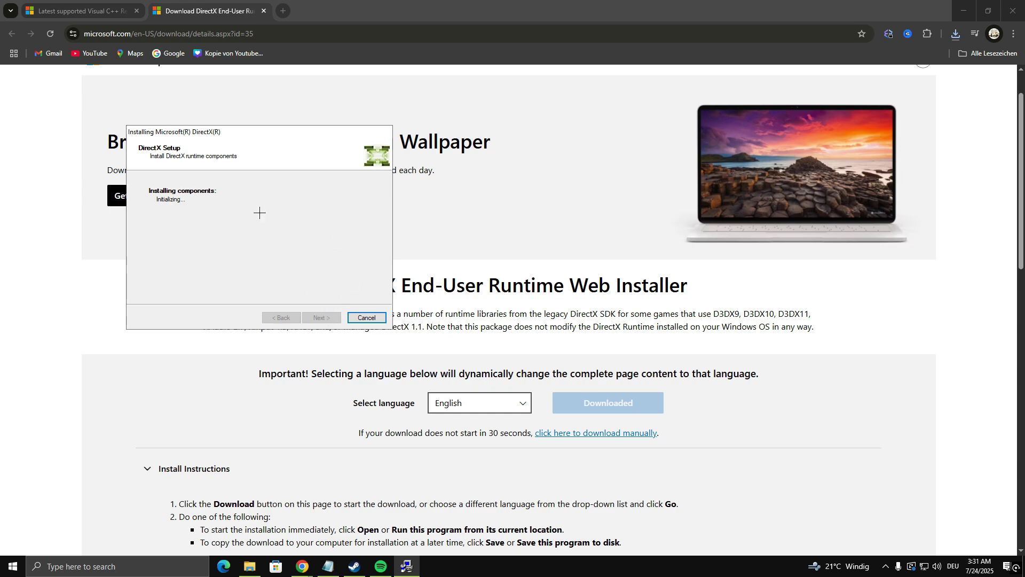
Step: Download the ARM64, X86 and X64 packages of the latest Visual C++ Redistributable and launch the x64 installer
click(80, 10)
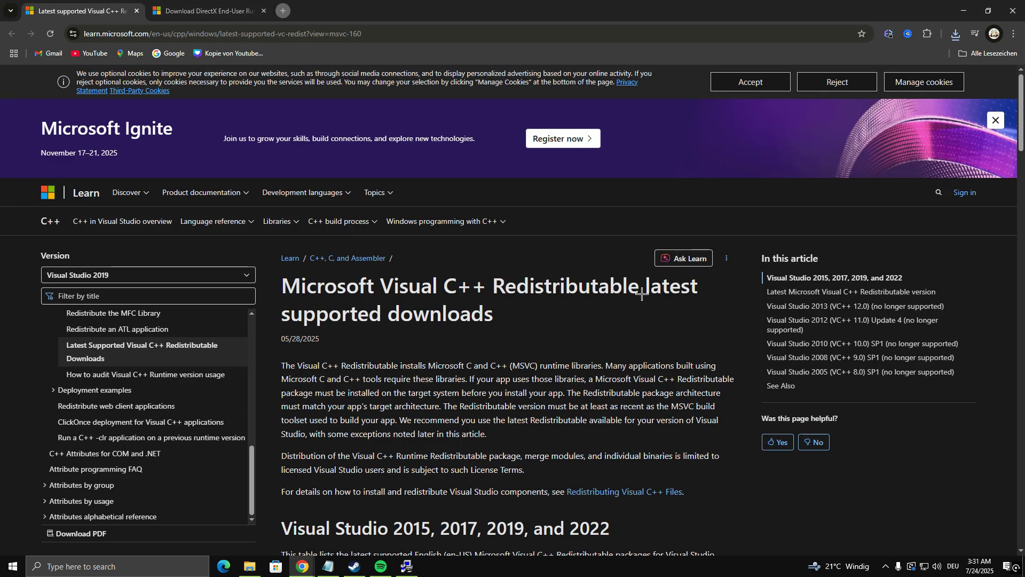
scroll(643, 293, down, 12)
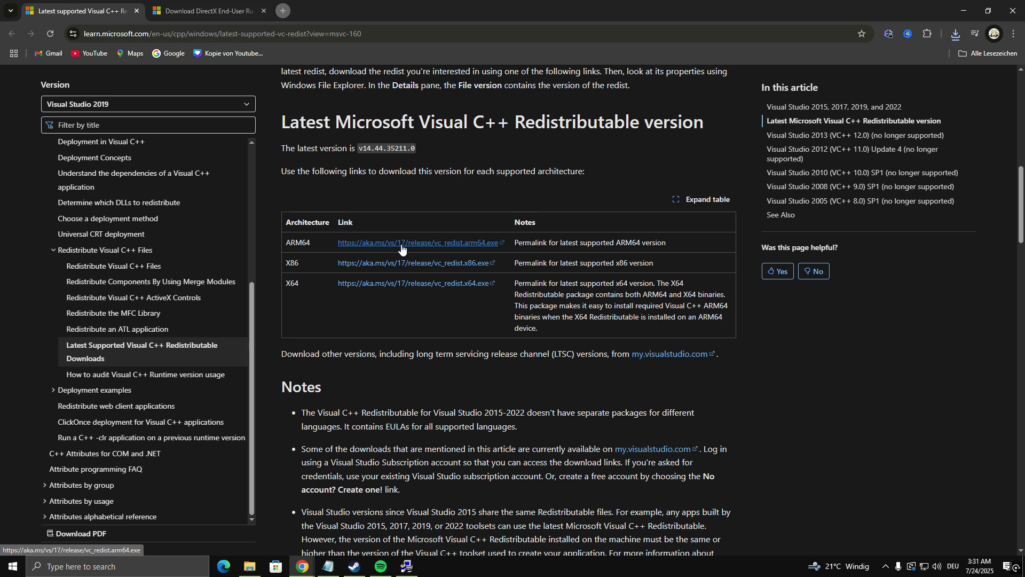
click(394, 265)
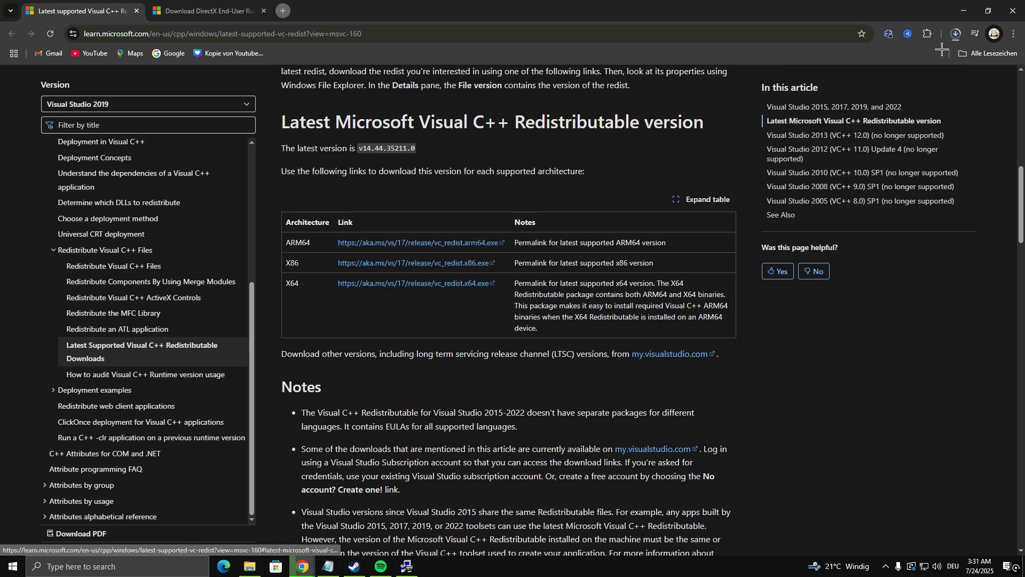
click(957, 33)
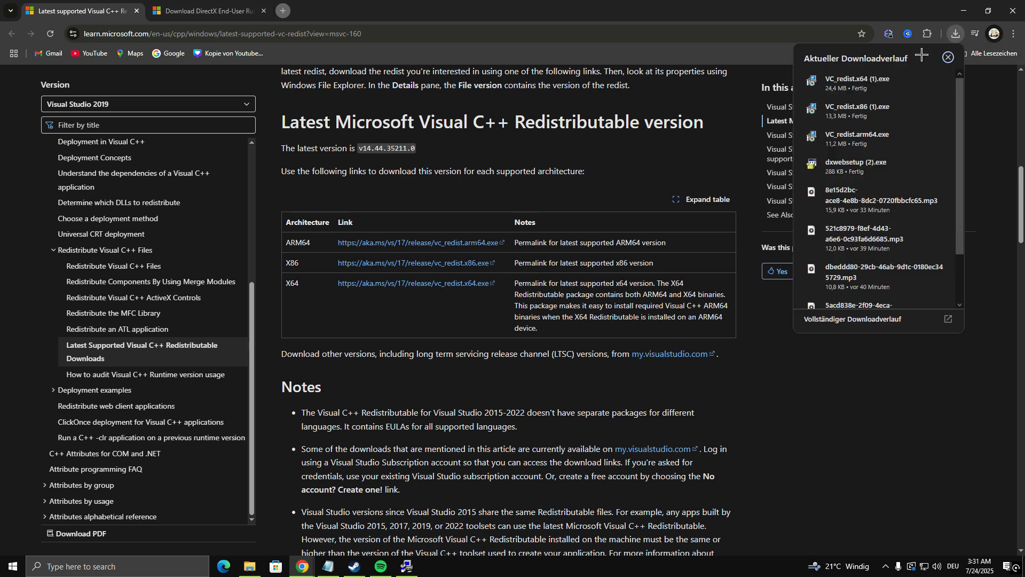
click(887, 88)
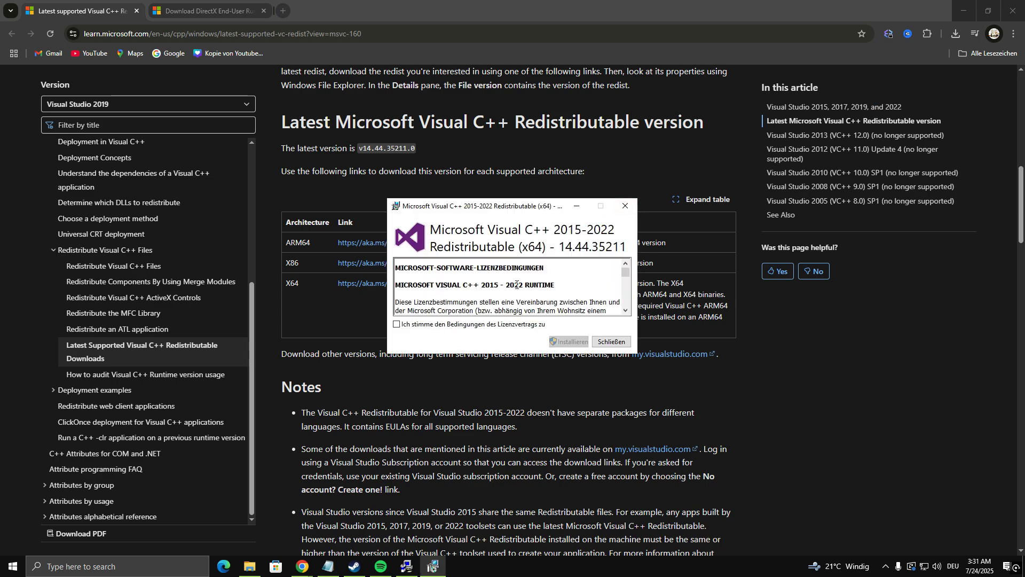
Step: Accept the license and install the Visual C++ 2015-2022 Redistributable (x64), close it without restarting, and finish the DirectX setup
click(397, 324)
click(569, 340)
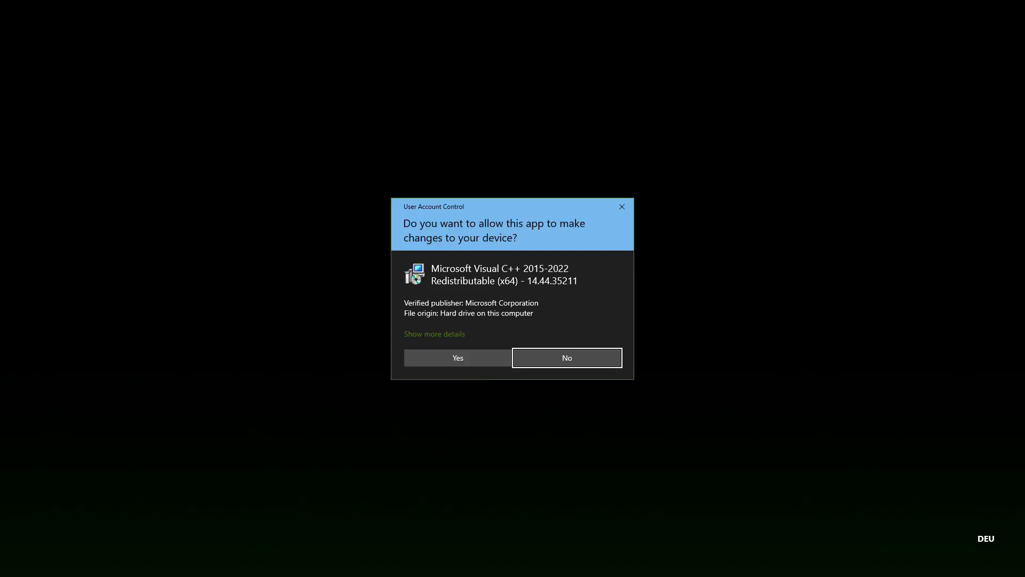
click(464, 357)
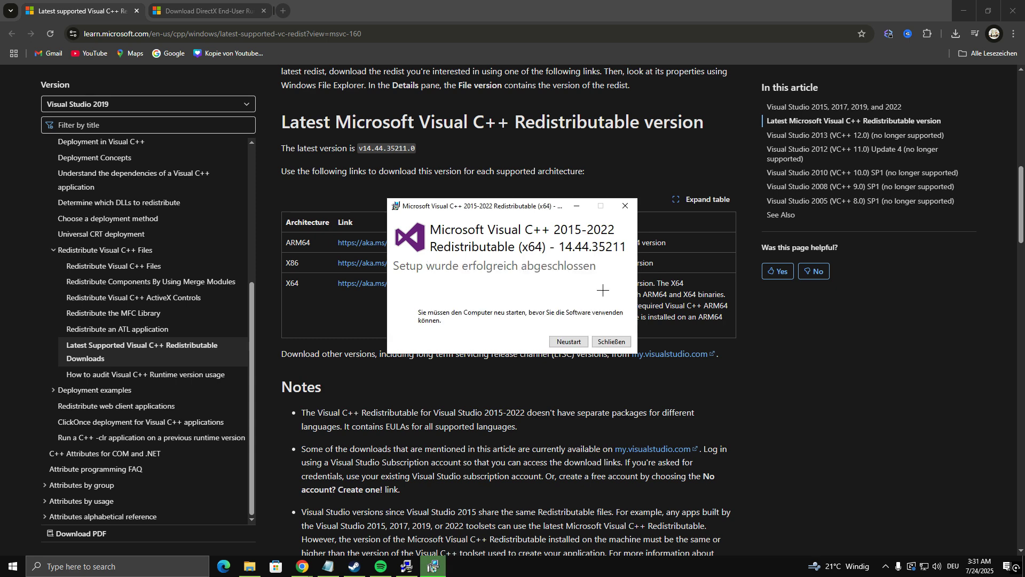
click(609, 340)
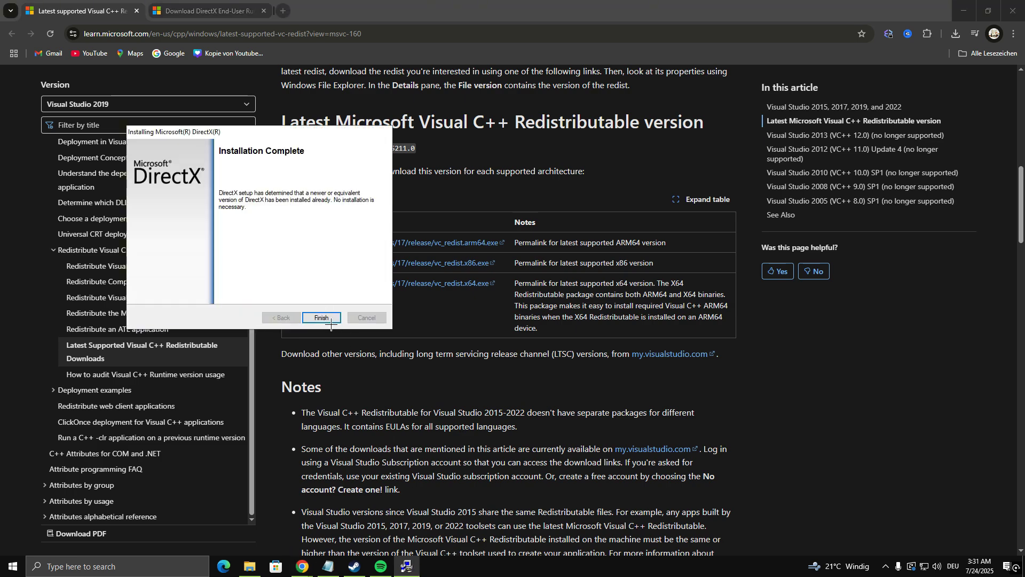
click(322, 318)
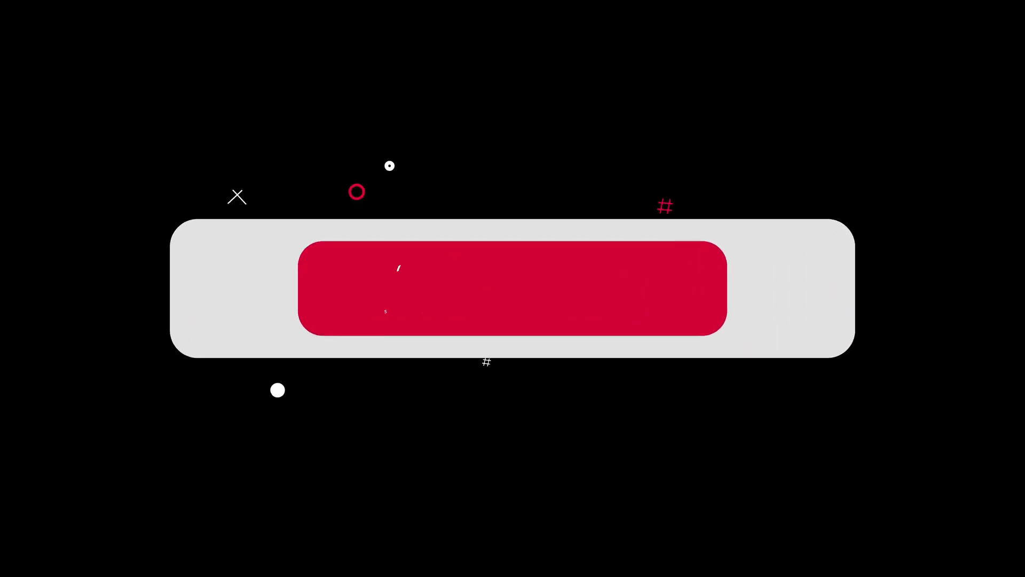